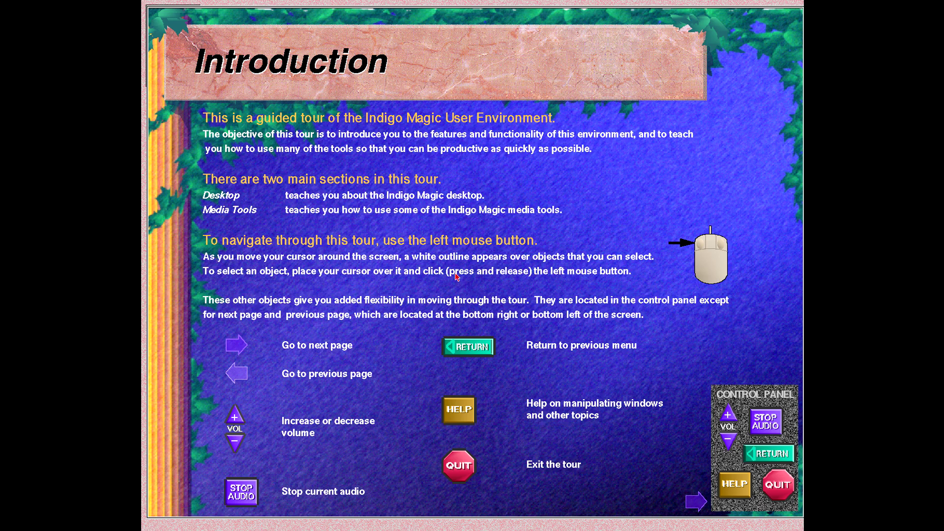
Raise the tour's audio volume and advance to the Desktop Overview page.
click(728, 416)
click(696, 501)
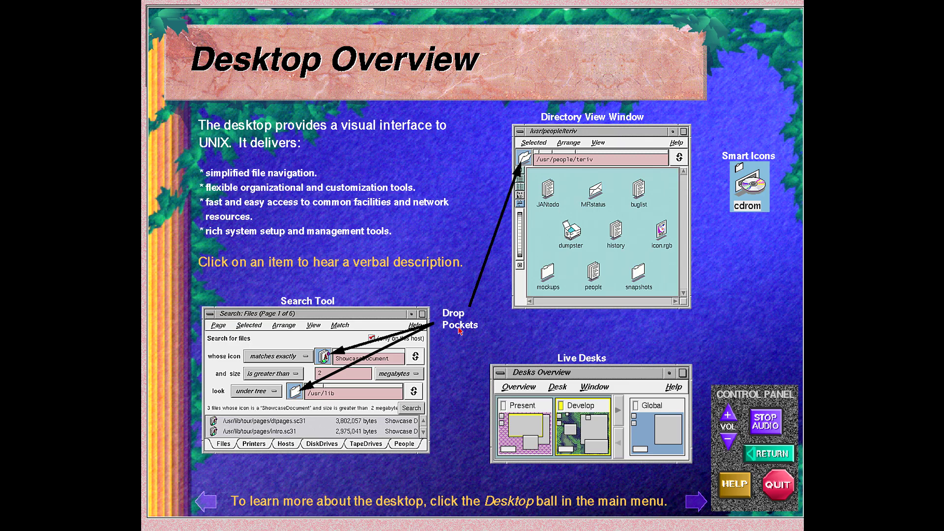
click(578, 401)
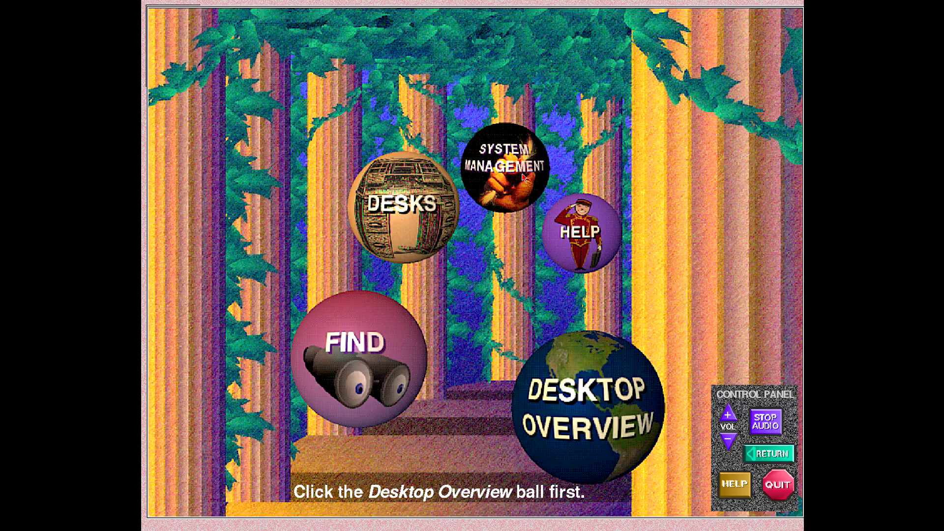
Return to the Desktop Overview page with the Icon Catalog, toolchests, Smart Icons and Mouse.
click(557, 365)
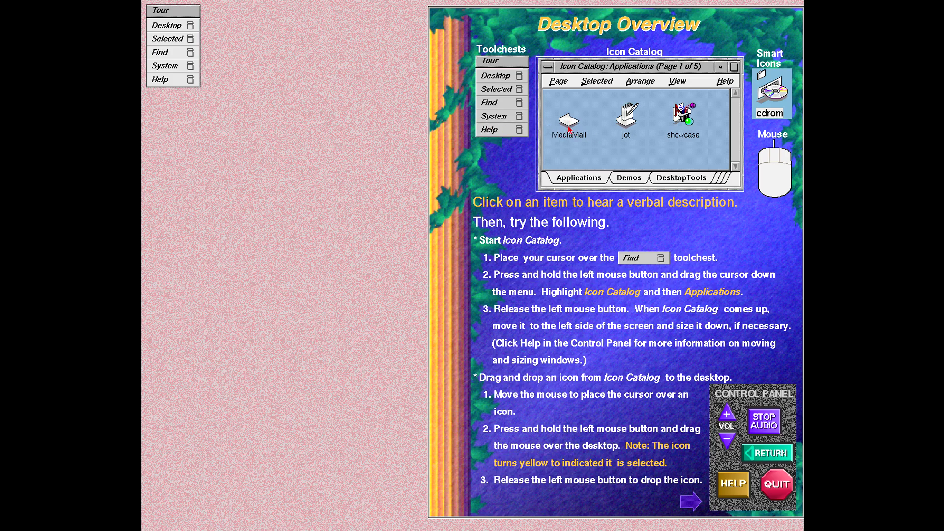
click(776, 163)
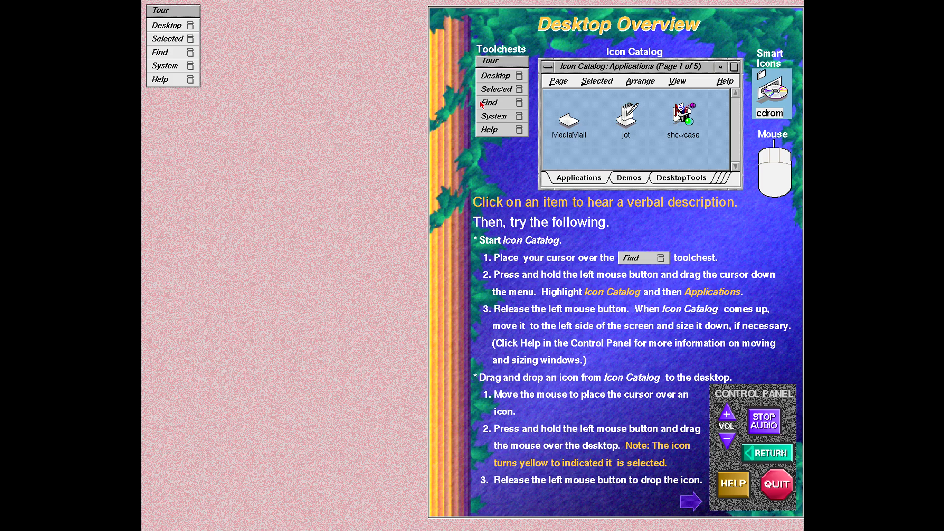
click(499, 122)
click(166, 52)
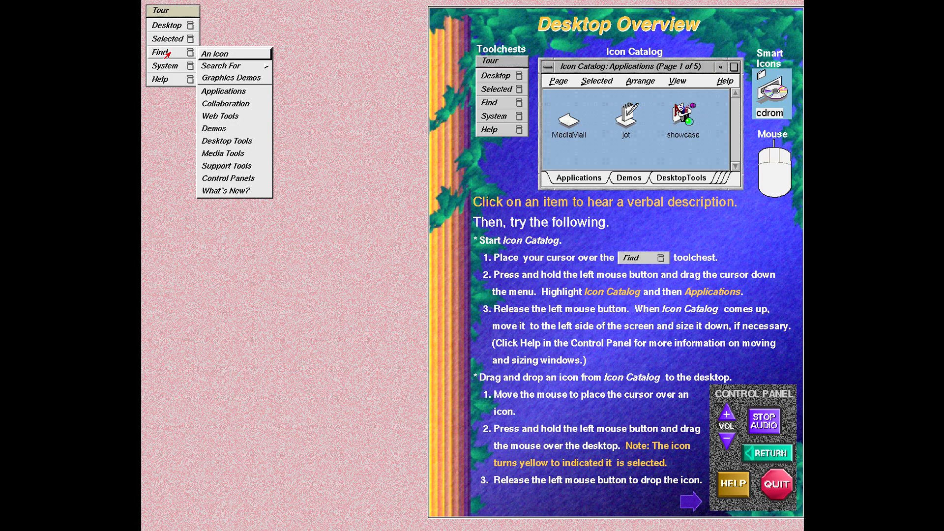
Start the Icon Catalog, move it left, and show its Collaboration page, dismissing file errors.
click(221, 94)
click(642, 425)
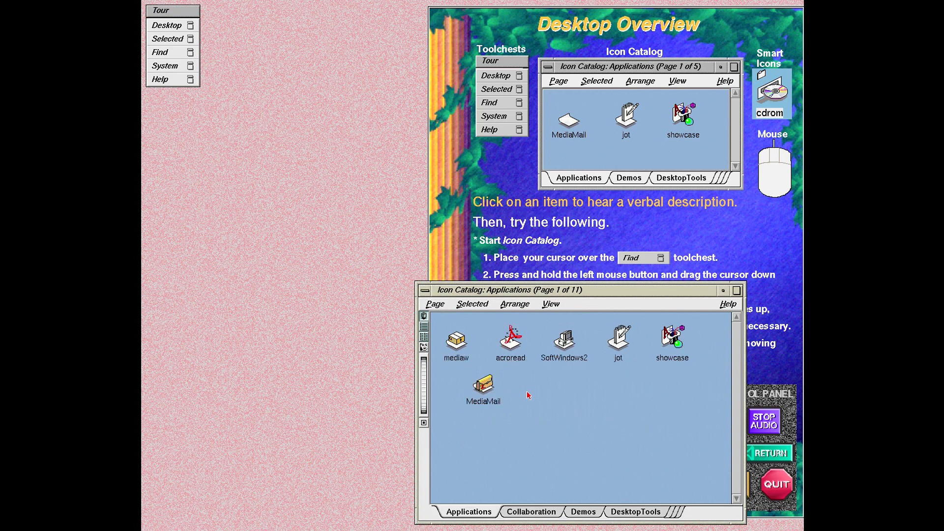
drag(468, 297, 195, 259)
click(251, 473)
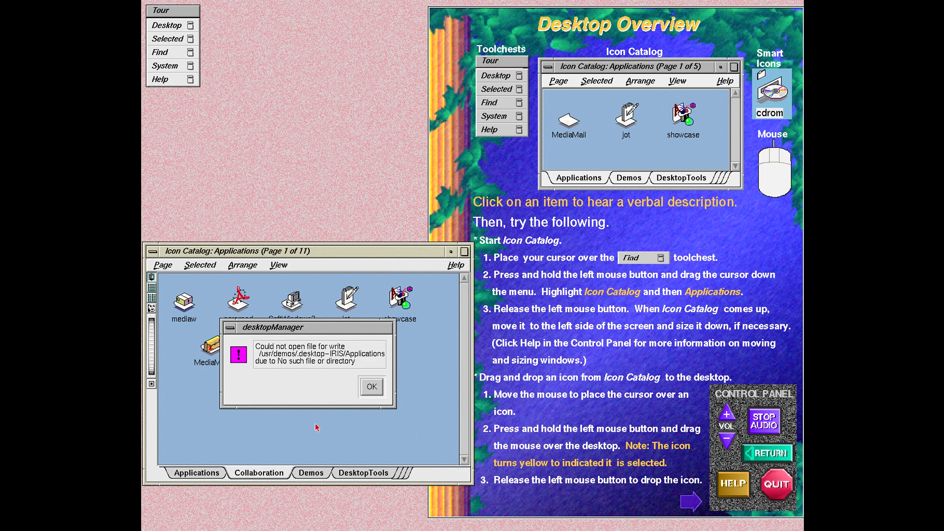
click(372, 387)
click(371, 386)
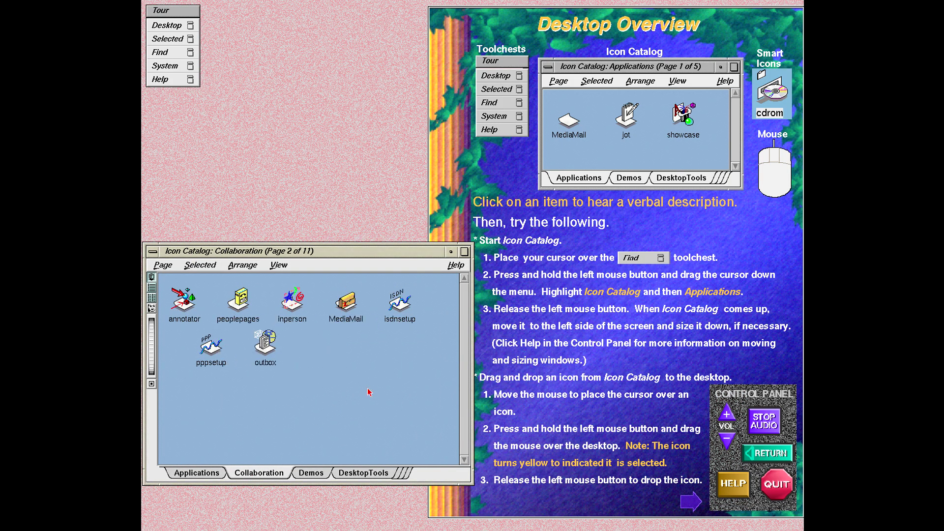
Drag the outbox icon onto the desktop and try launching it, dismissing the errors.
drag(274, 357, 229, 160)
double_click(228, 160)
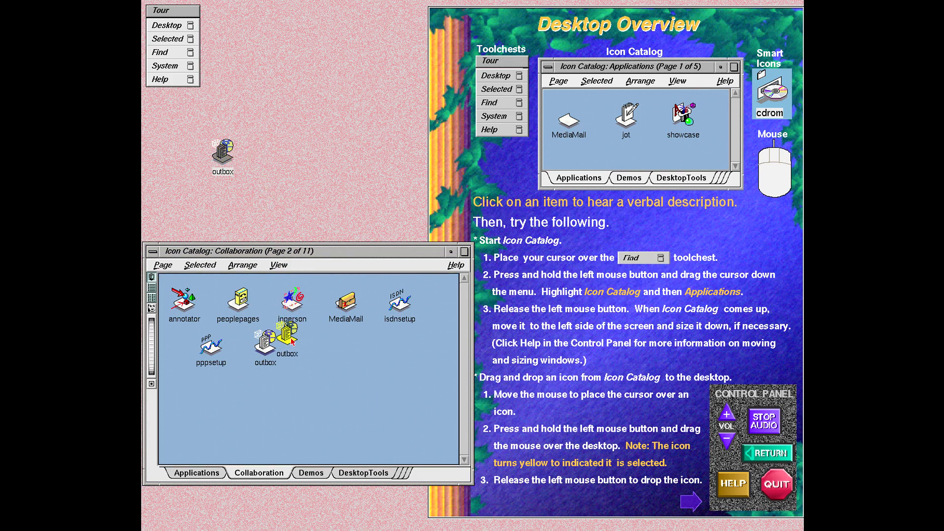
click(372, 387)
click(426, 169)
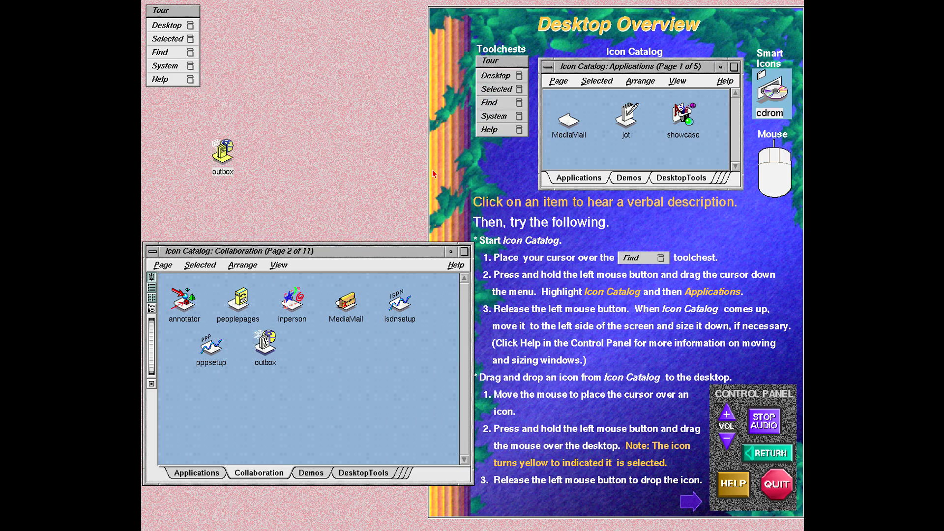
Try removing the outbox icon, check Help on the permission error, dismiss it, and advance the tour.
right_click(233, 157)
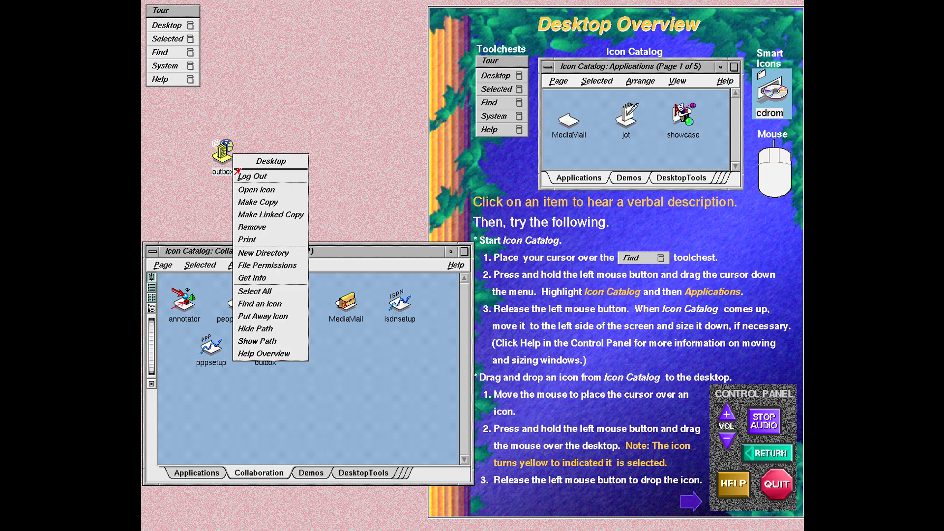
click(256, 228)
click(554, 278)
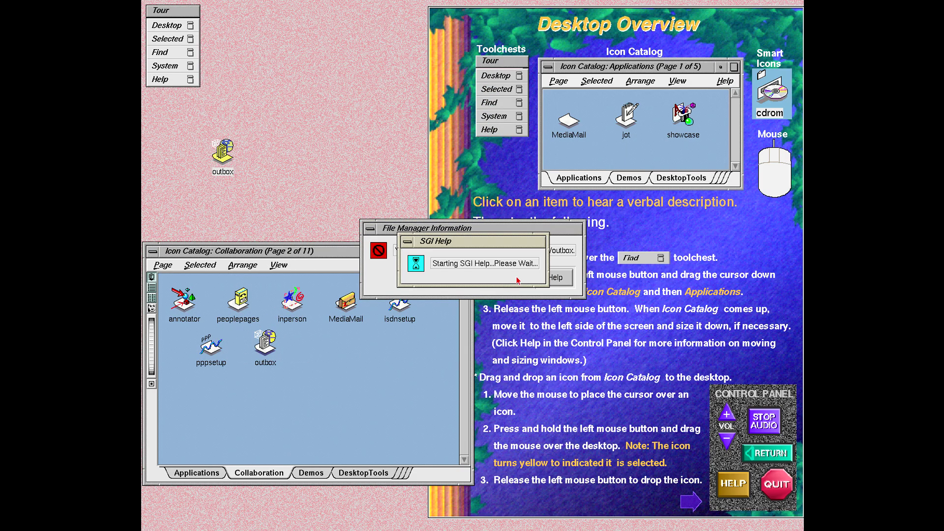
click(447, 255)
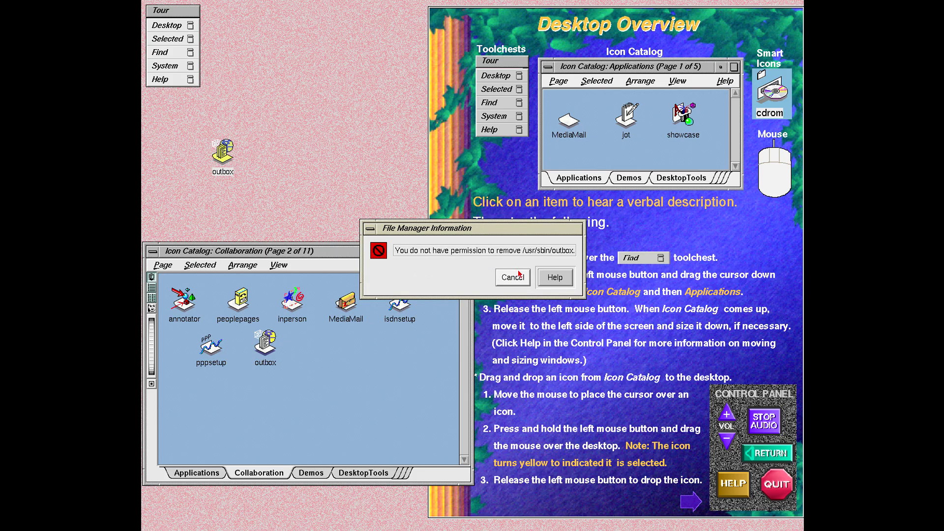
click(507, 276)
click(687, 499)
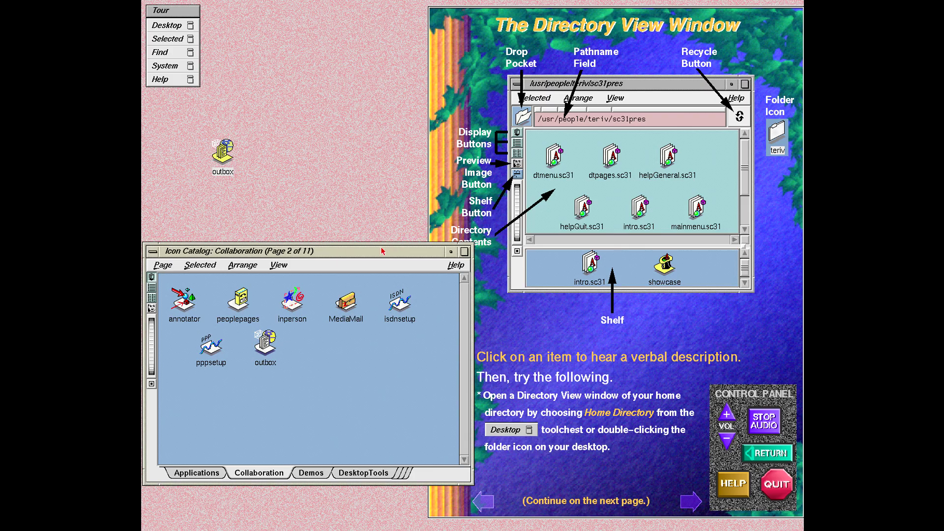
Move the Icon Catalog window up and left, and make it narrower.
drag(382, 251, 317, 194)
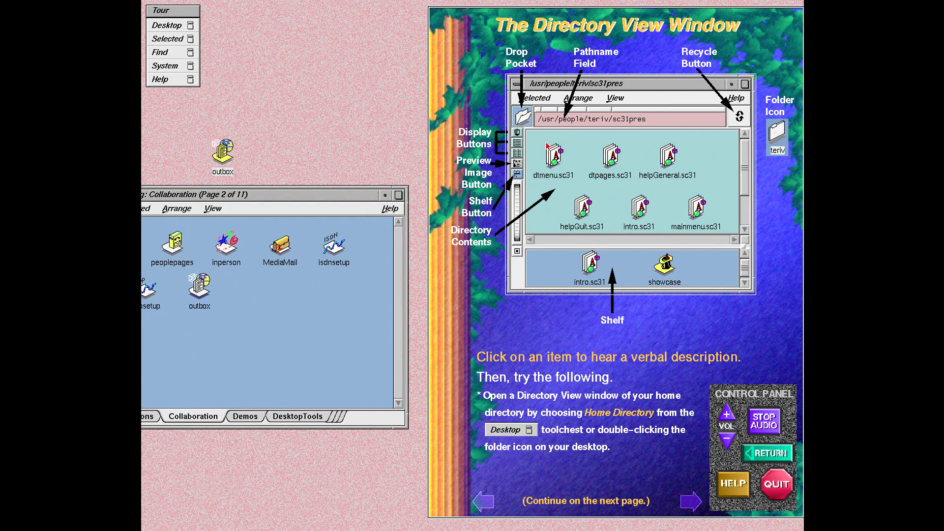
mouse_move(408, 349)
mouse_down()
mouse_move(317, 353)
mouse_move(425, 353)
mouse_up()
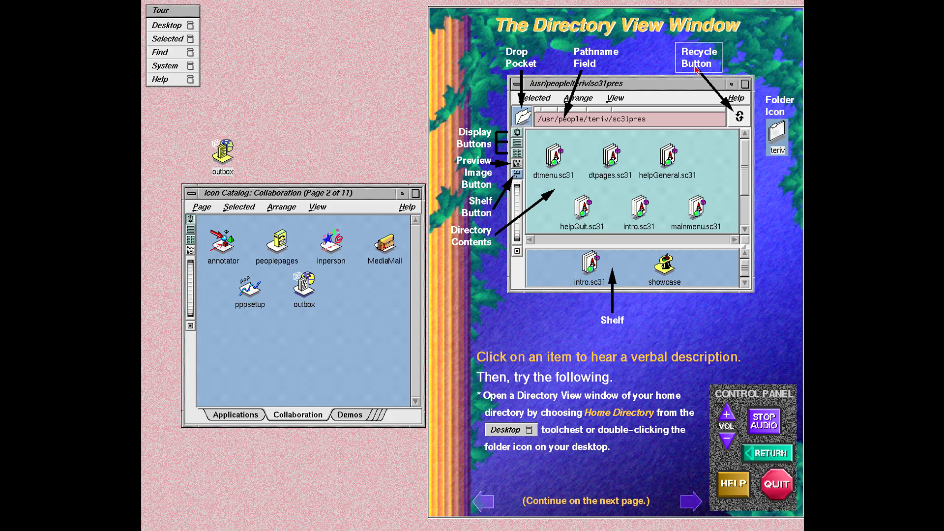
click(695, 69)
Go from the Demos page to the ControlPanels page (7 of 11) via the page list.
click(350, 415)
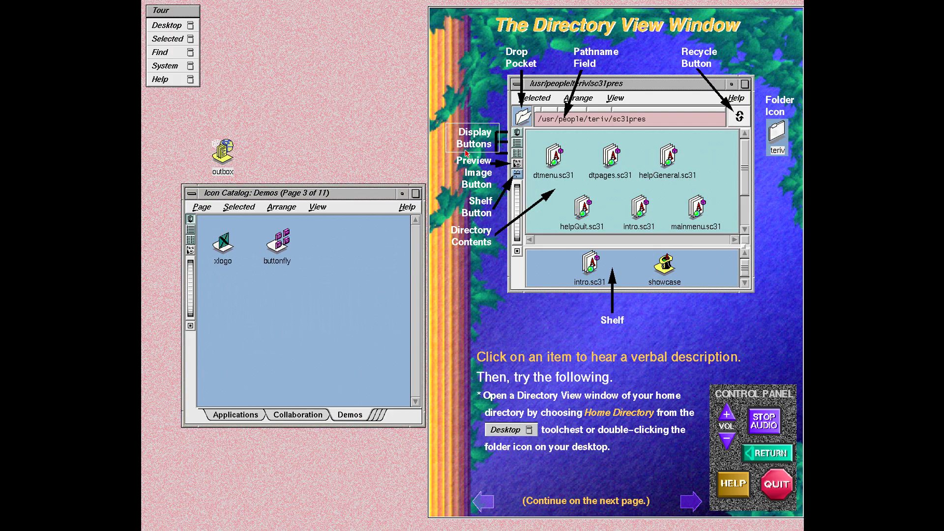
click(378, 412)
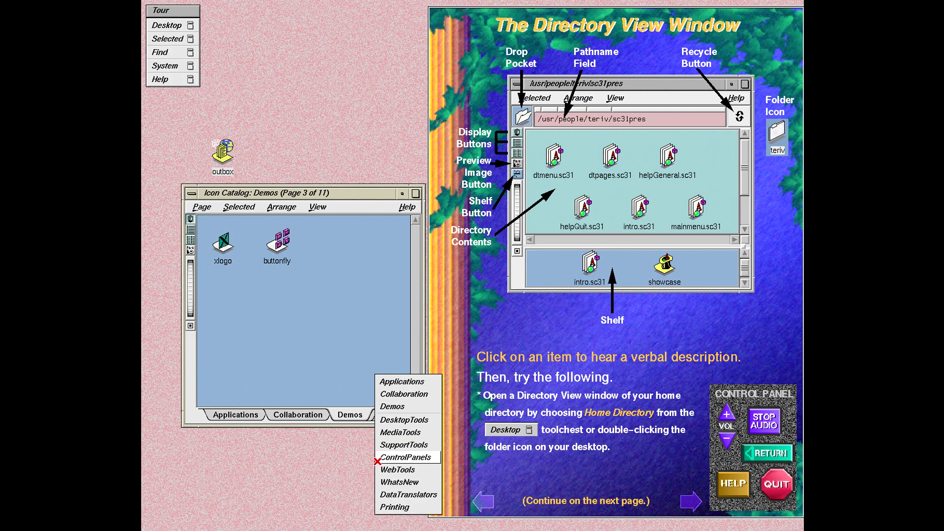
click(377, 461)
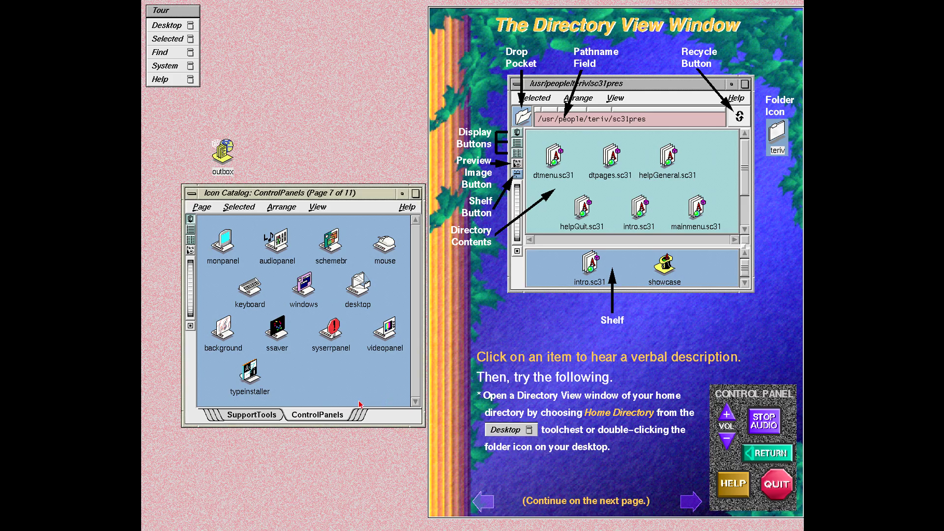
click(355, 418)
Cycle the ControlPanels page through detailed and compact list views, ending on large icons.
click(308, 428)
click(191, 230)
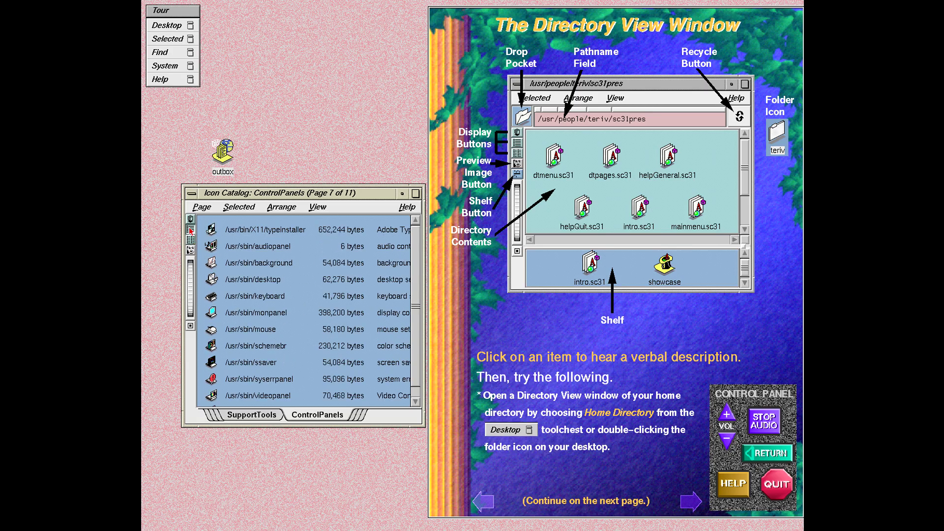
click(191, 240)
click(190, 220)
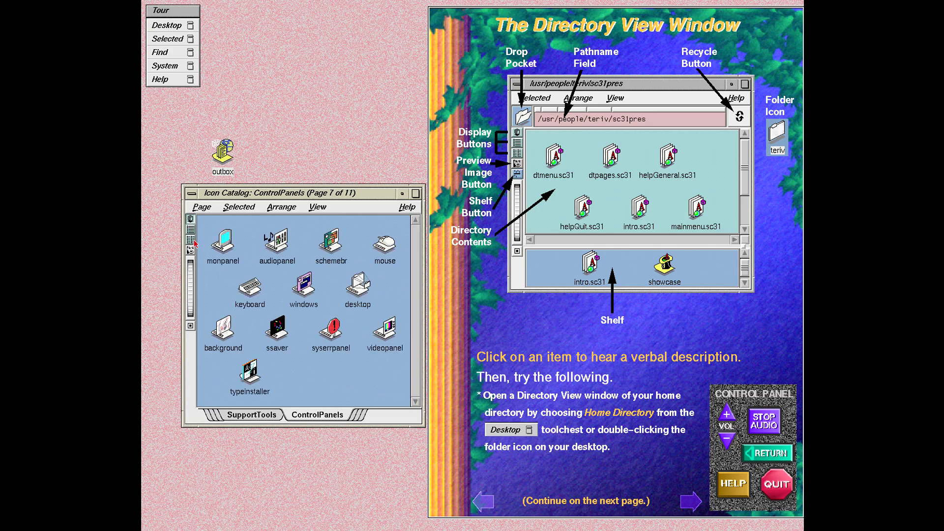
click(191, 241)
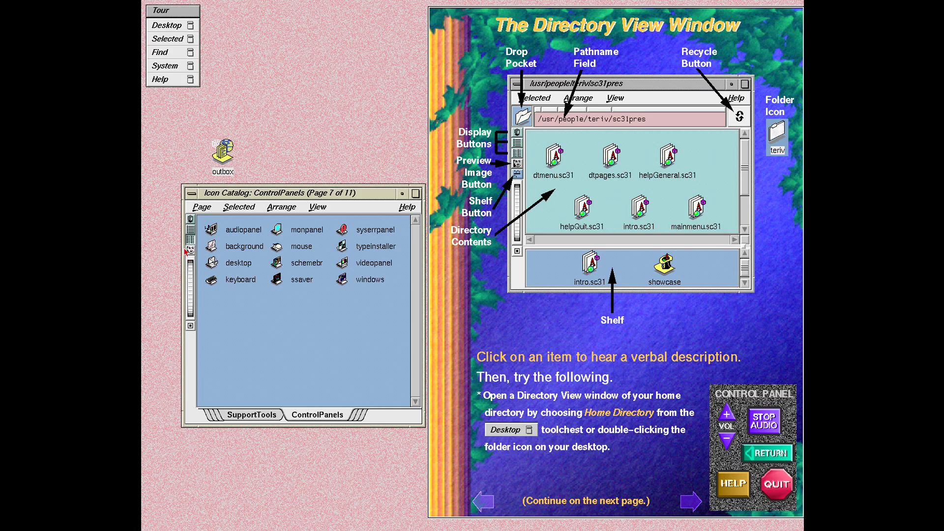
click(191, 222)
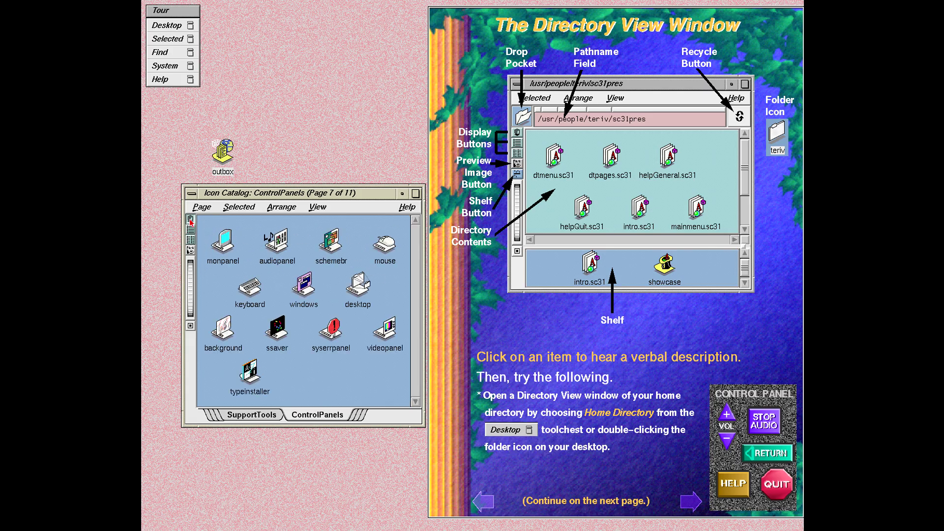
click(173, 25)
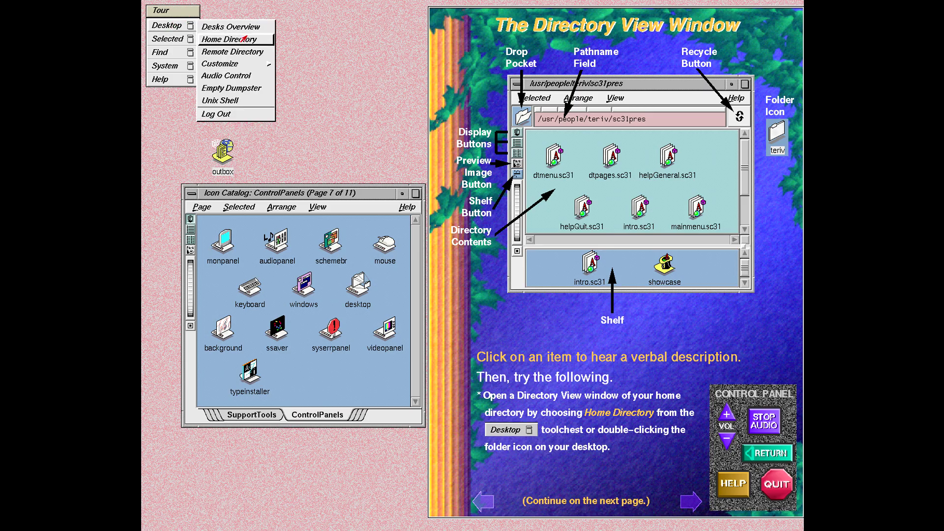
Open the home directory and OpenGL folder, close both views, and advance the tour.
click(243, 38)
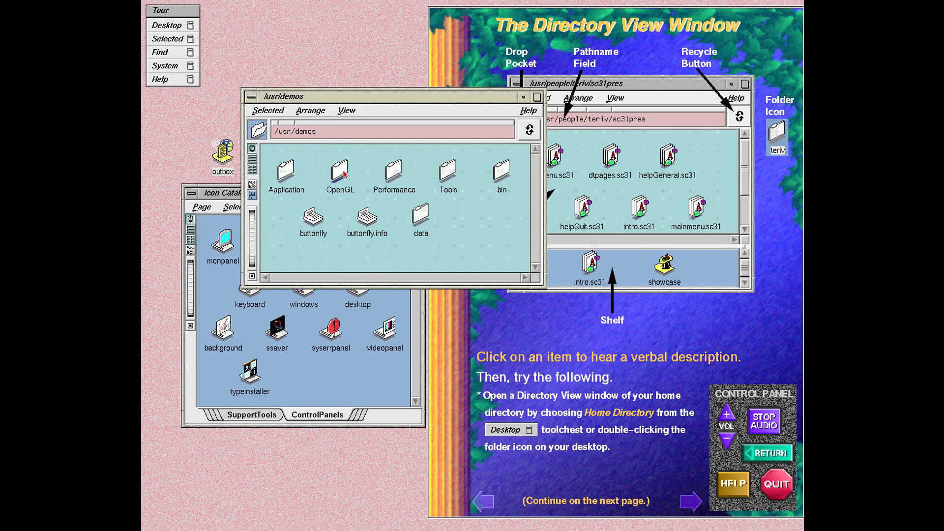
double_click(344, 174)
click(248, 204)
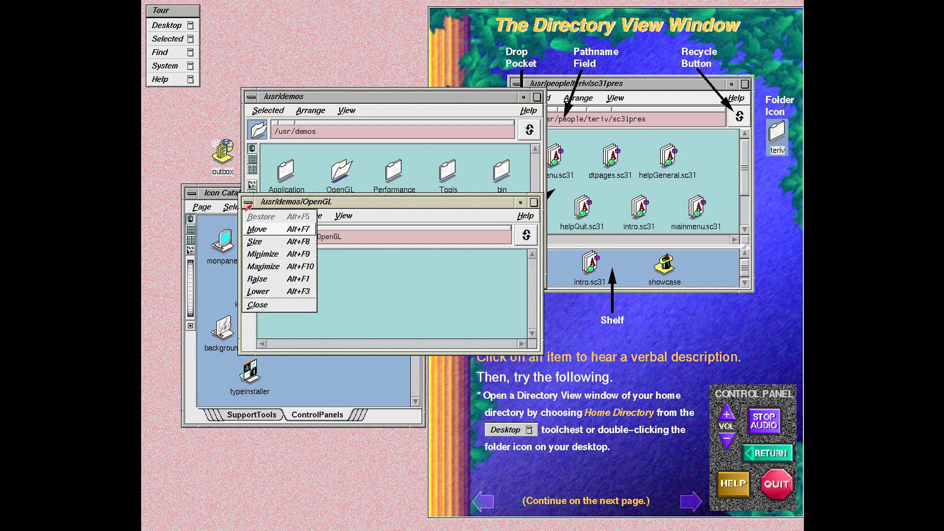
click(258, 305)
click(252, 97)
click(272, 199)
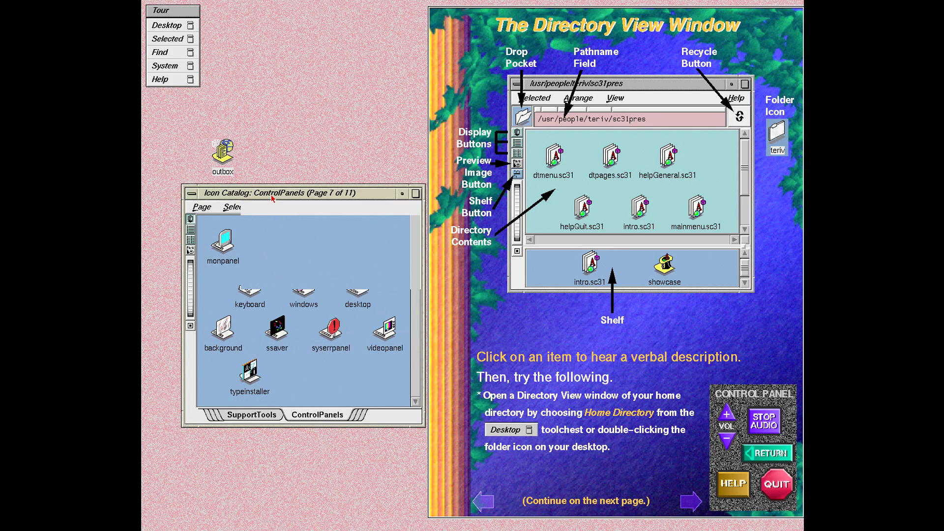
click(691, 501)
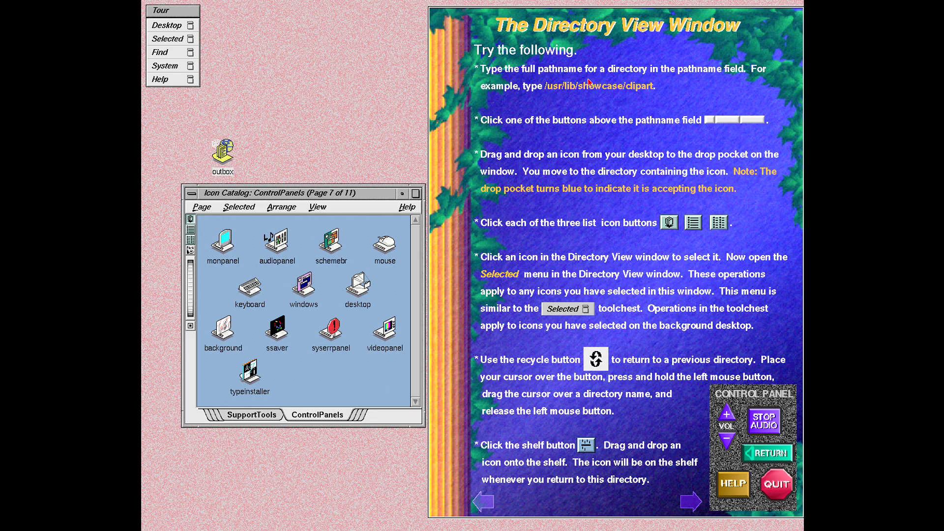
Open a home directory view, shrink it, and go to /usr/lib/showcase/clipart.
click(169, 32)
click(229, 39)
drag(252, 5, 259, 314)
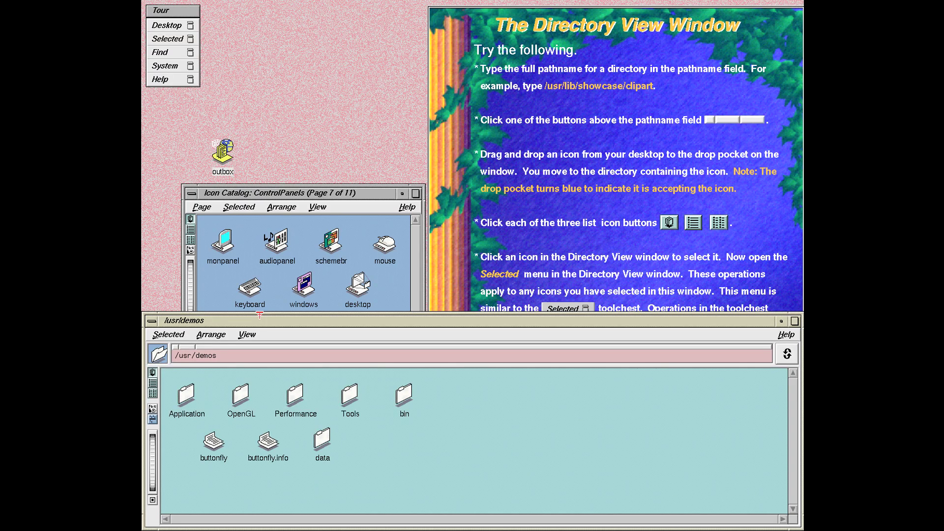
triple_click(232, 354)
text(/usr)
key(Return)
text(/lib/)
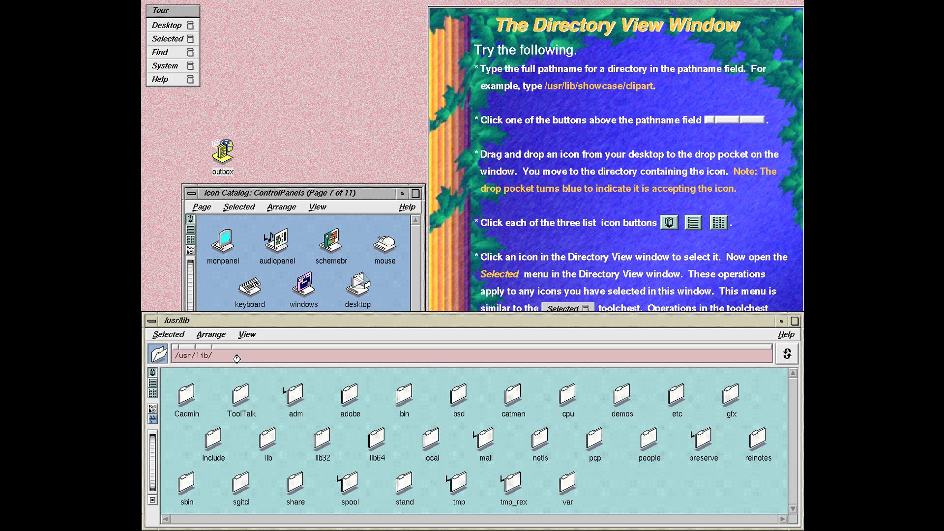
text(showcase/clipart)
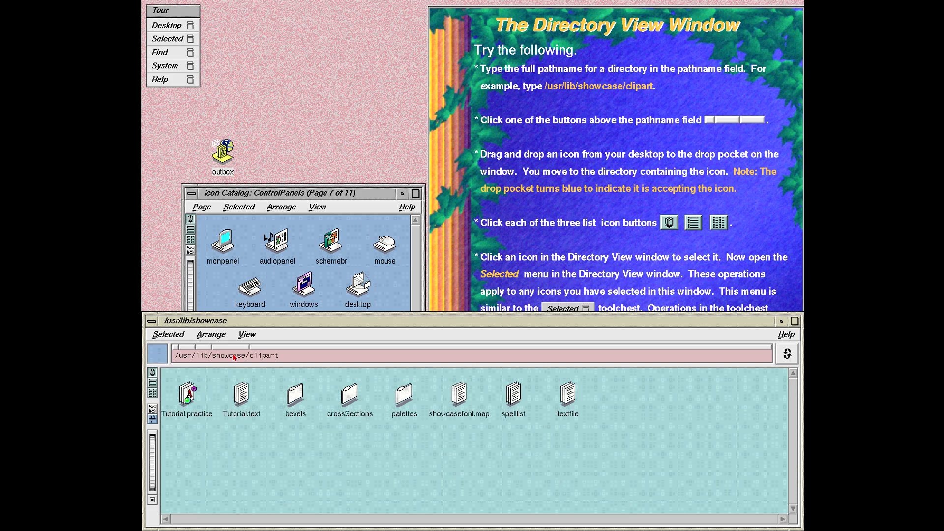
key(Return)
View and close textfile, recycle back to /usr/lib with its shelf shown, and advance.
double_click(566, 399)
click(393, 28)
click(418, 145)
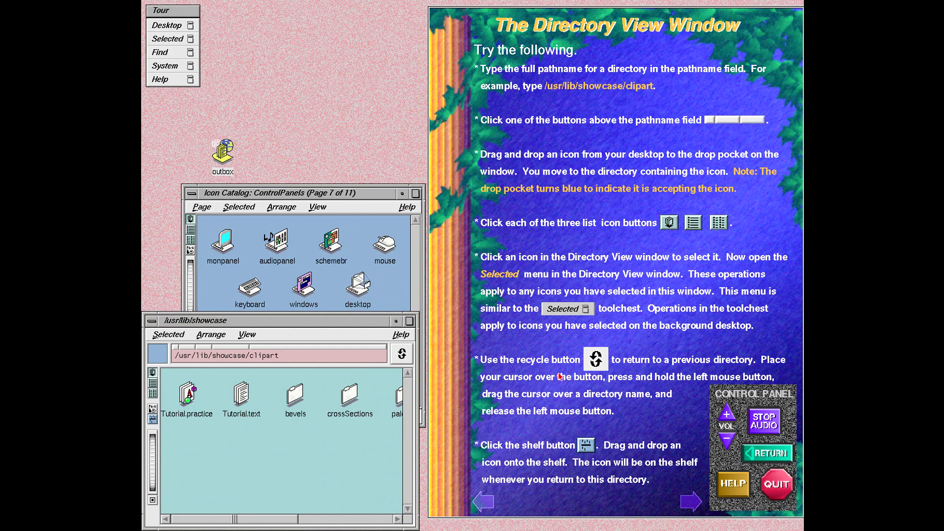
drag(396, 362, 403, 387)
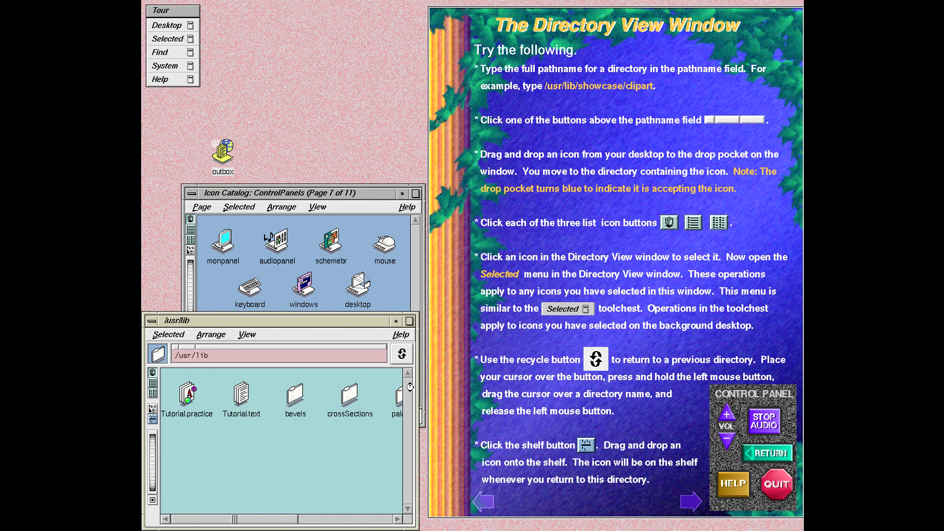
click(152, 418)
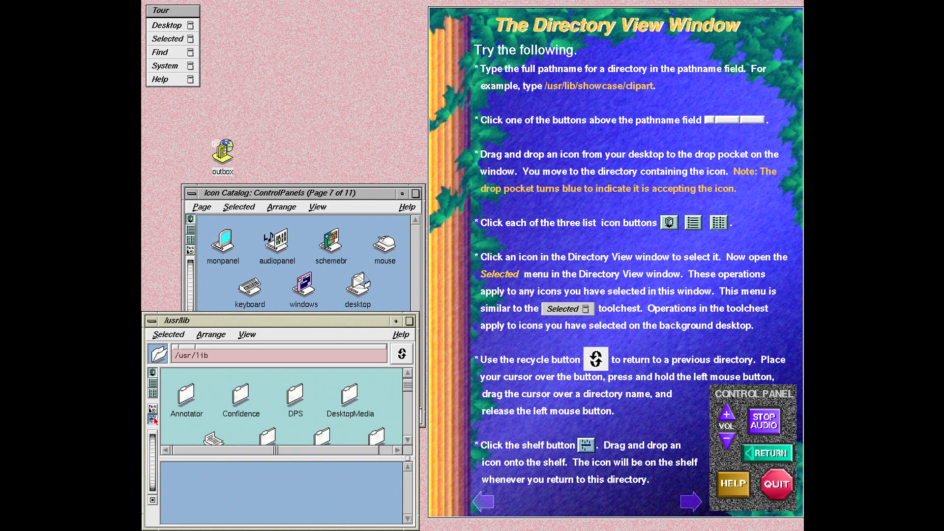
click(691, 501)
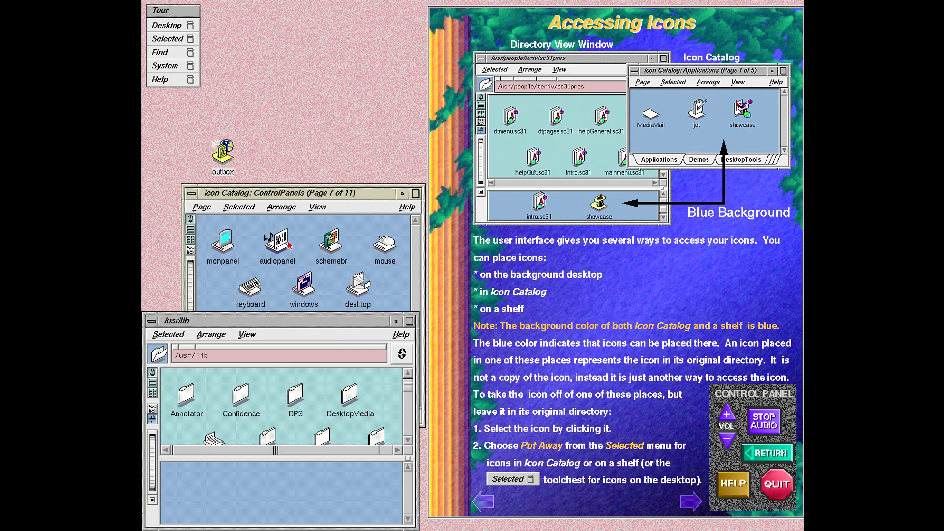
Try putting away the windows icon, dismiss the could-not-write error, and advance the tour.
right_click(309, 295)
click(344, 402)
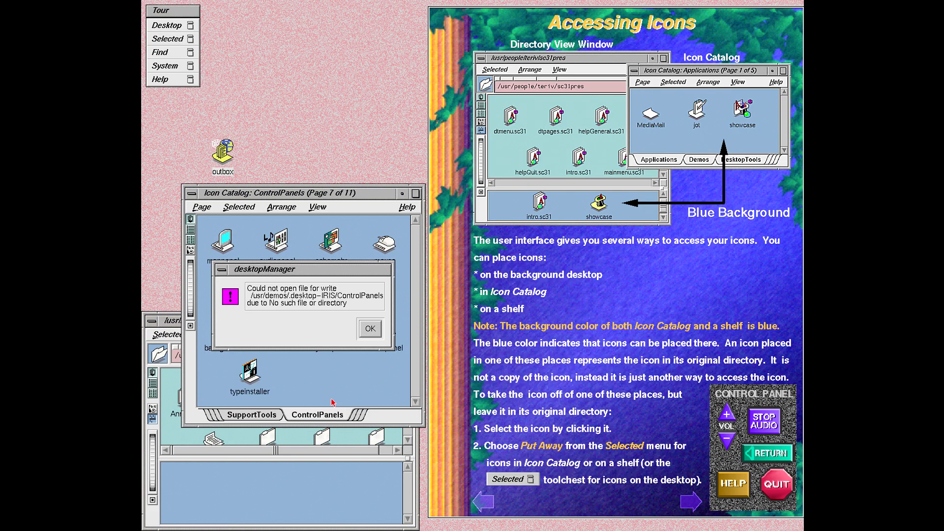
click(370, 326)
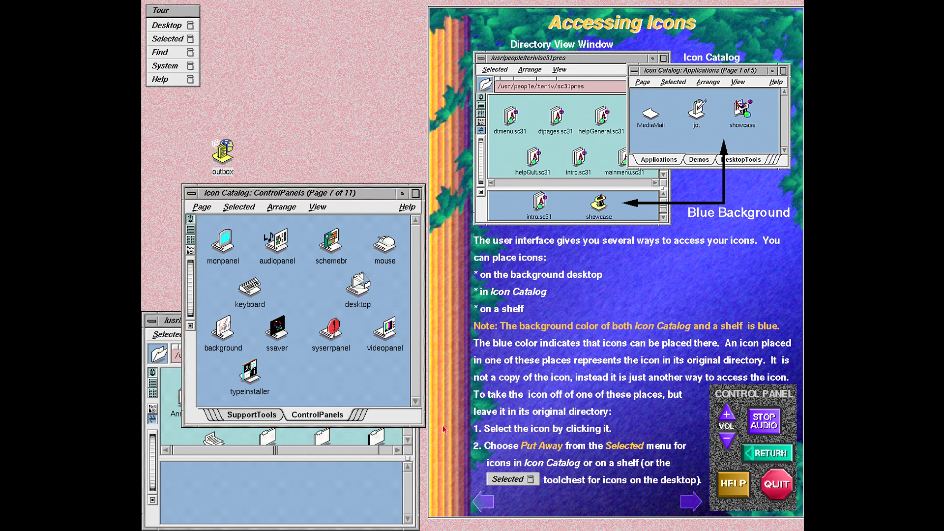
click(693, 502)
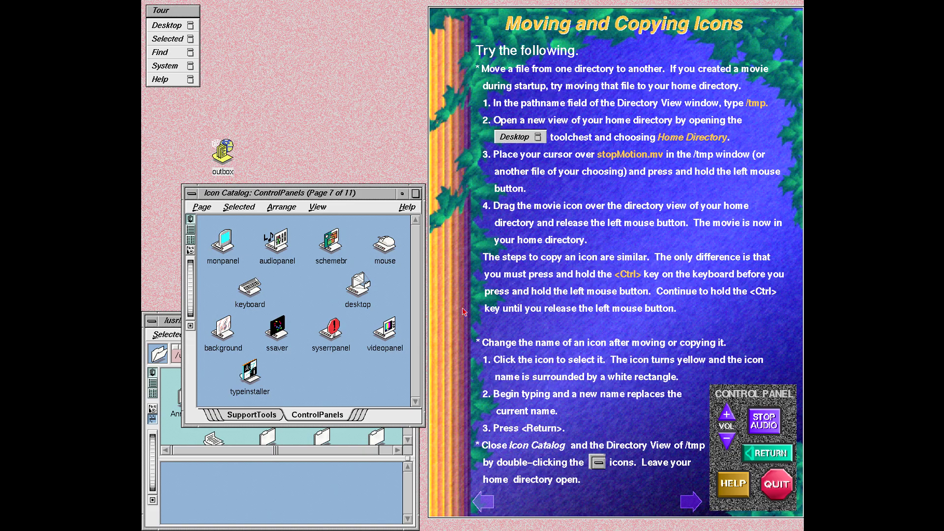
Open a home directory view, shrink it, and browse data > flight to open m_flying in Jot.
click(167, 26)
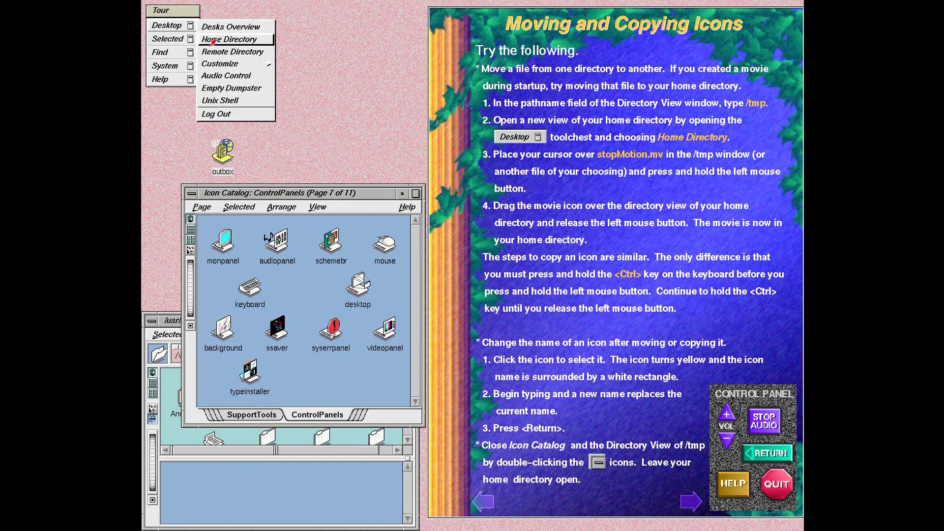
click(220, 39)
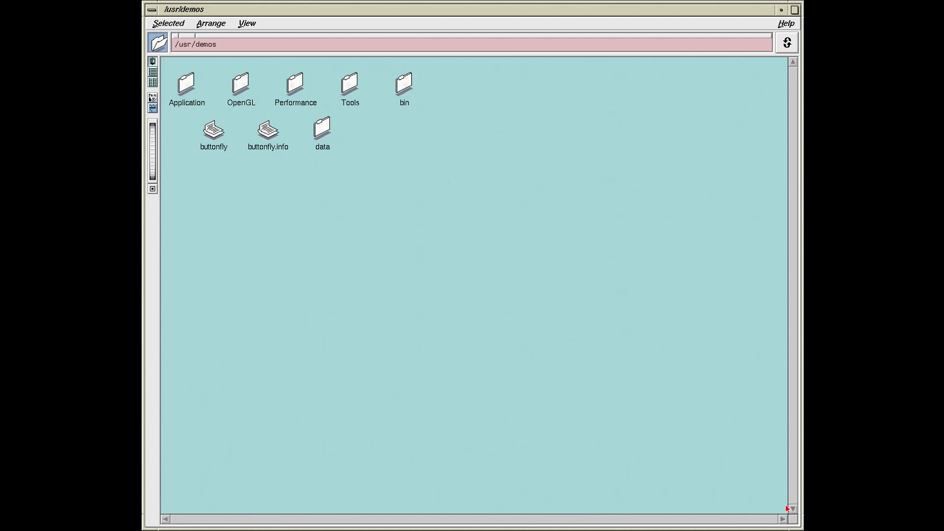
drag(800, 526, 358, 310)
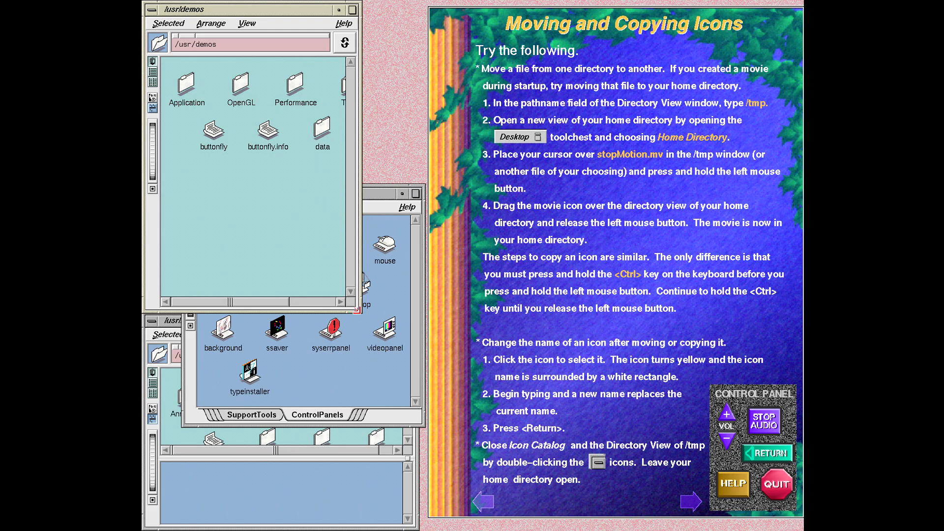
click(299, 306)
double_click(251, 137)
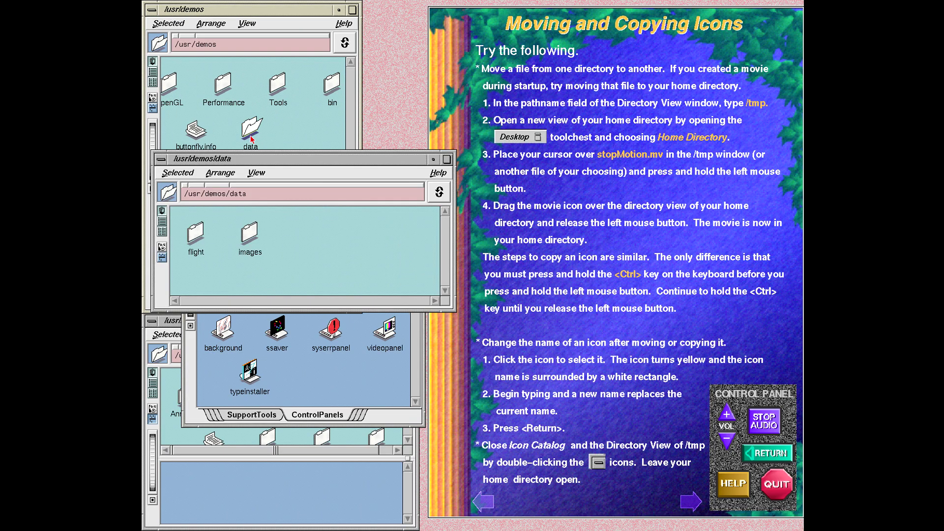
double_click(196, 233)
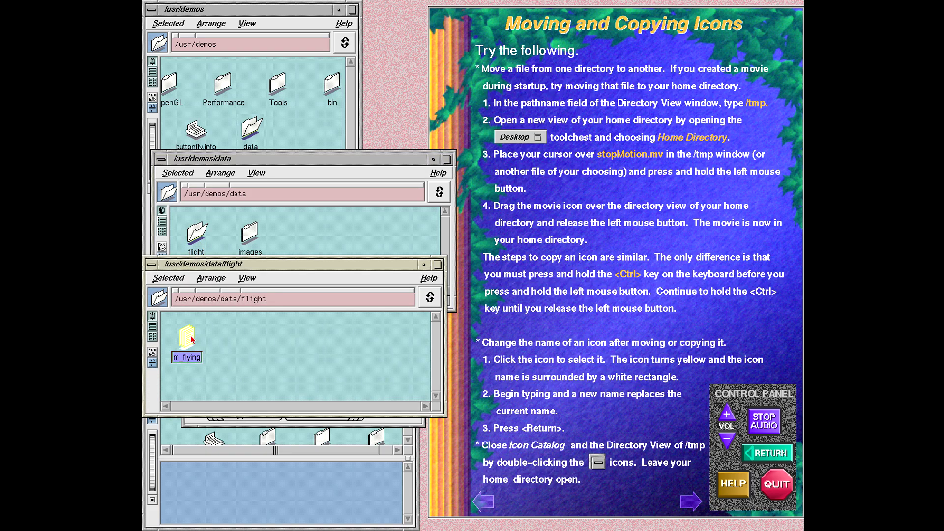
double_click(188, 338)
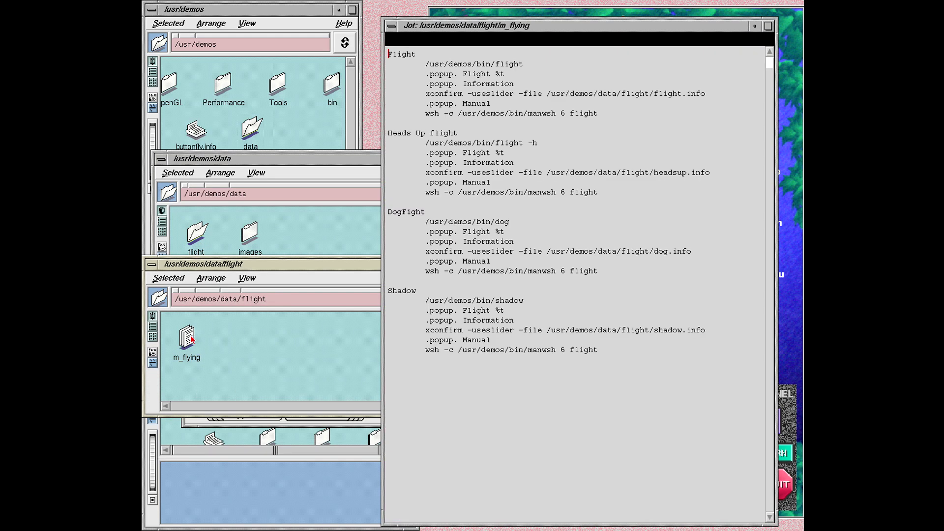
Close the m_flying Jot window and launch buttonfly from the /usr/demos bin folder.
click(391, 26)
click(416, 148)
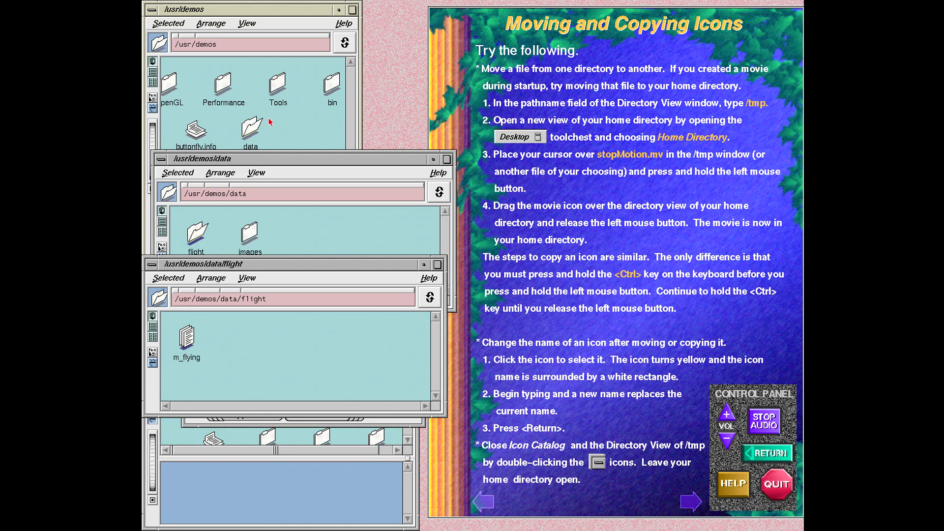
double_click(332, 84)
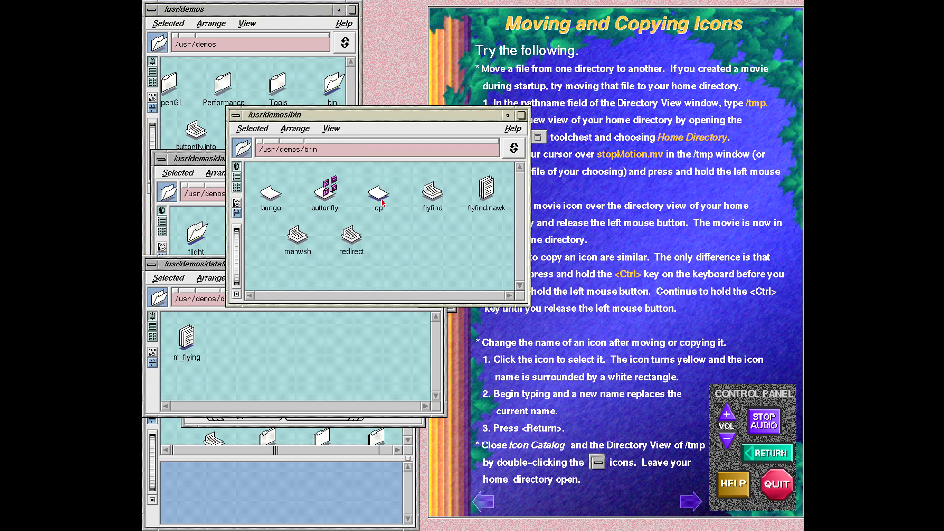
double_click(326, 187)
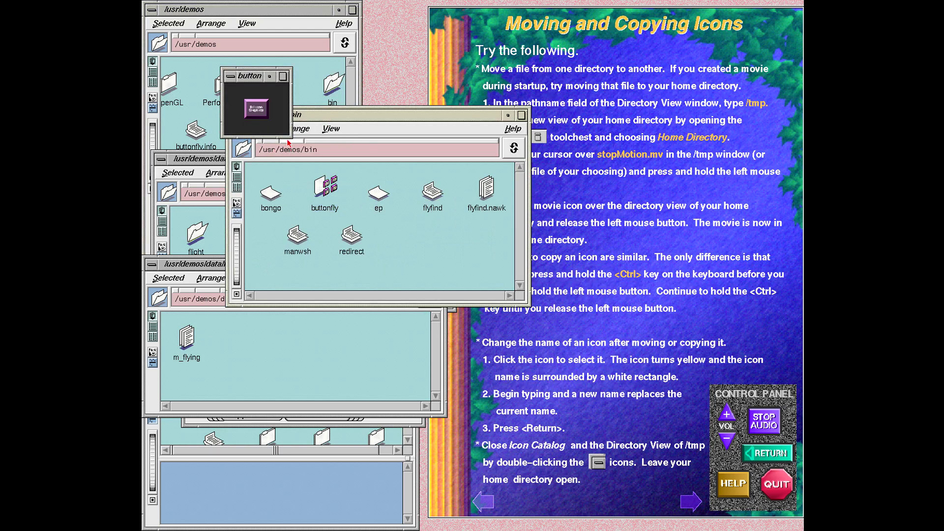
Browse buttonfly's demo categories, cancel a search, and open then close the Tools command shell.
click(412, 239)
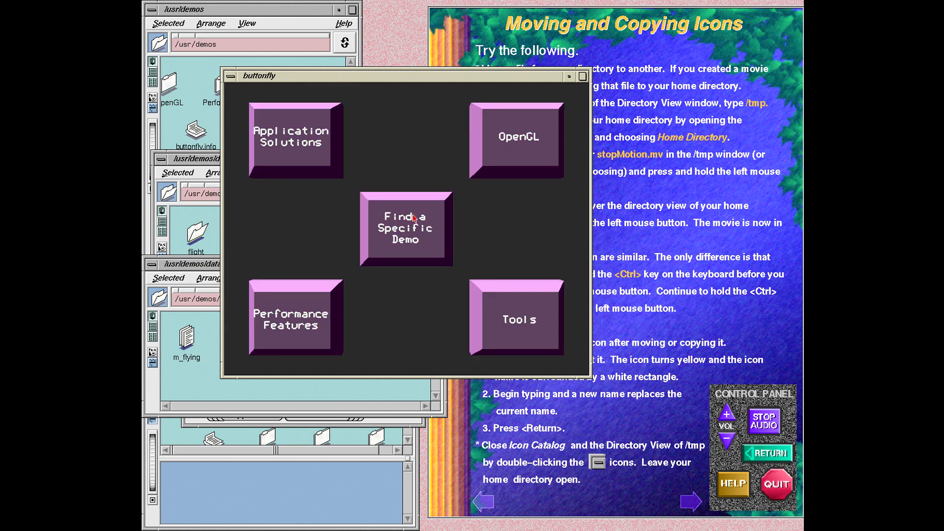
click(414, 218)
click(423, 150)
click(509, 315)
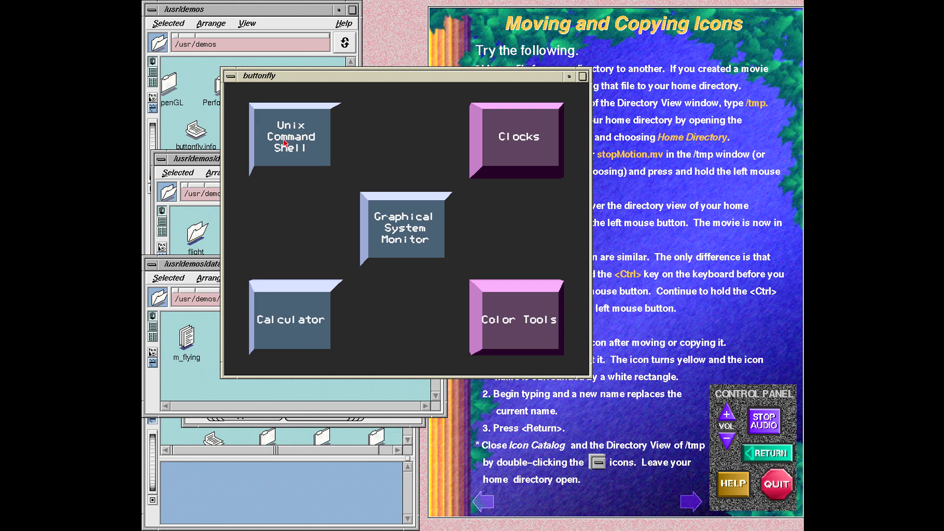
click(284, 142)
double_click(264, 115)
Launch the graphical system monitor from Tools, then quit it.
click(392, 215)
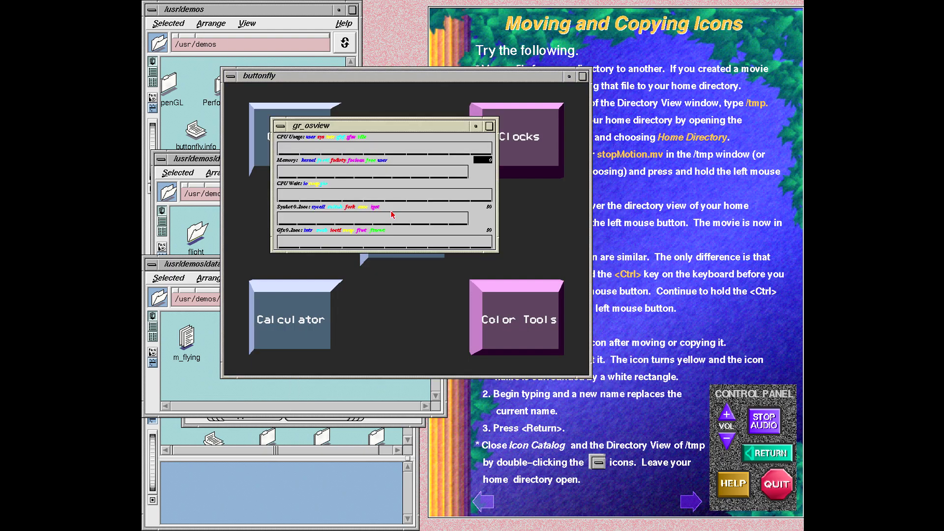
key(alt+space)
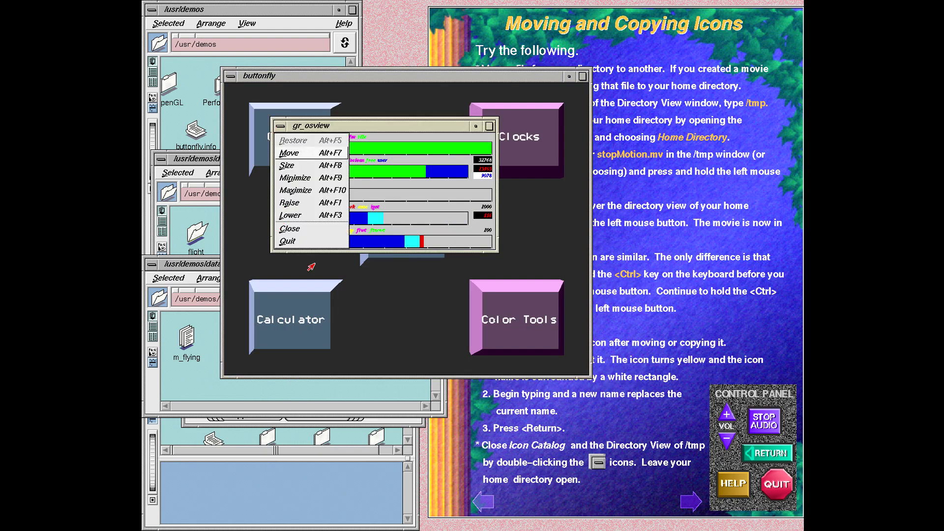
key(Up)
key(Return)
From Color Tools, show the colour map and launch Color Editor, then advance to Removing Icons.
click(516, 318)
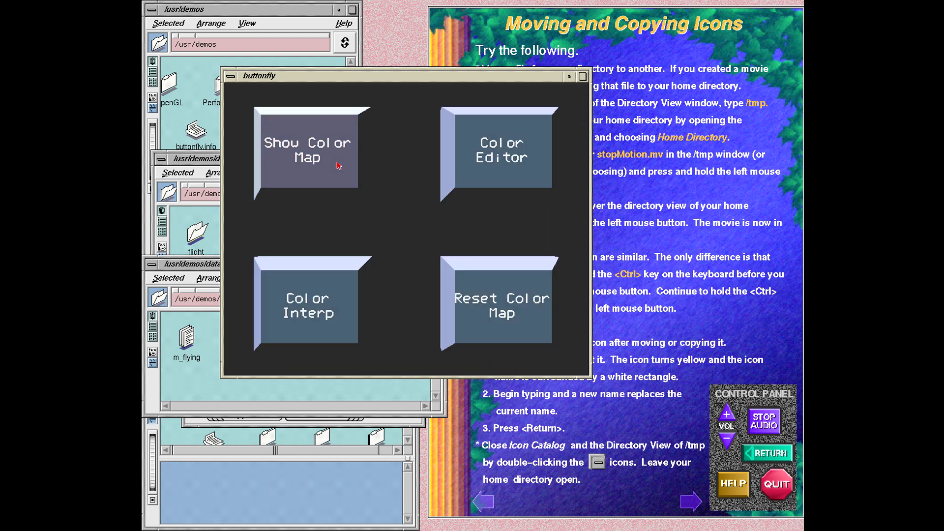
click(338, 166)
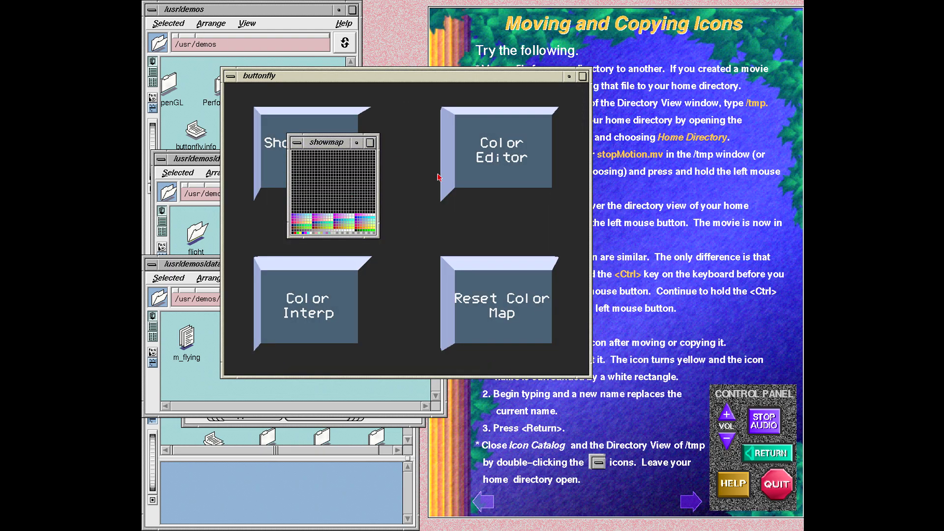
click(509, 158)
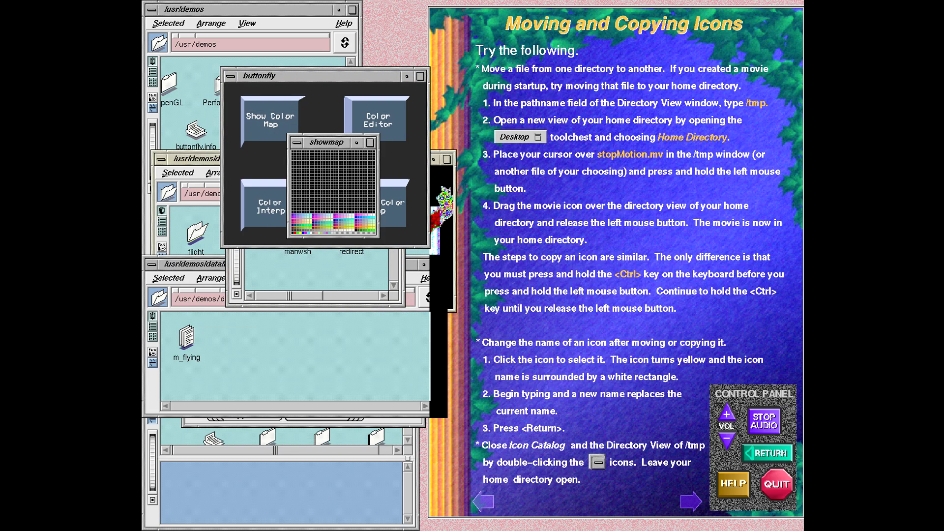
click(690, 506)
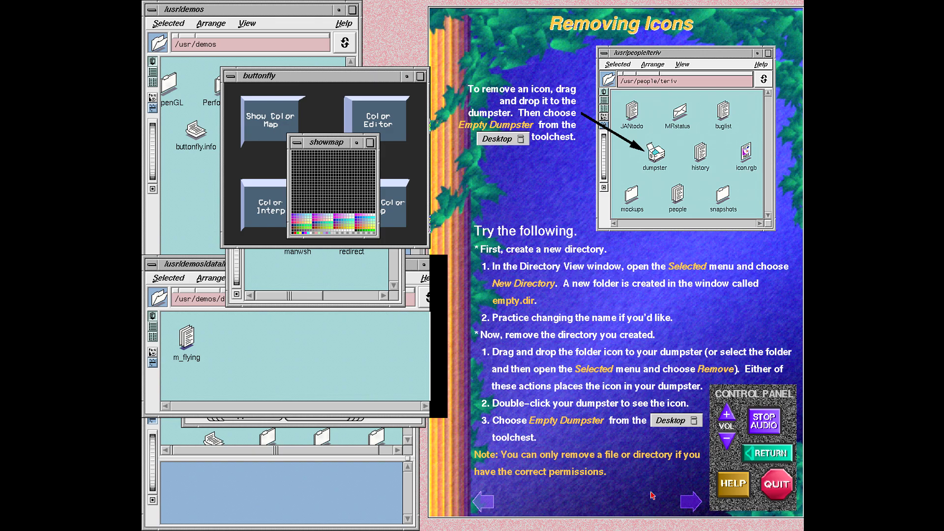
Advance from Removing Icons through the Find page on to the Desks page.
click(684, 509)
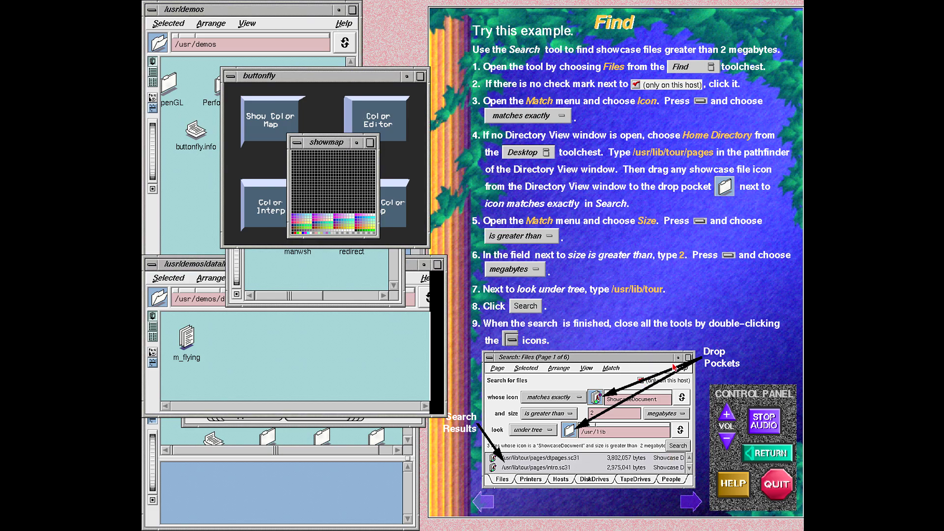
click(689, 504)
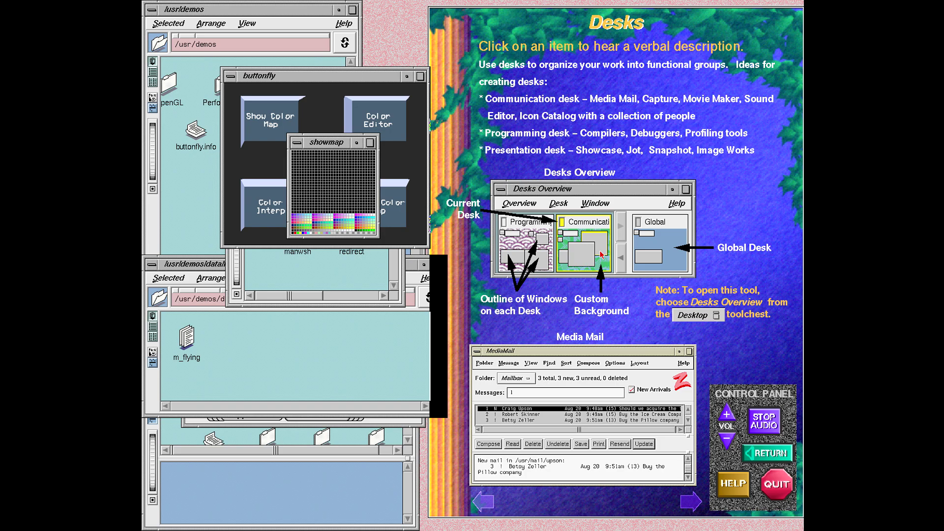
Play the spoken description of the Desks Overview illustration on the Desks page.
click(564, 207)
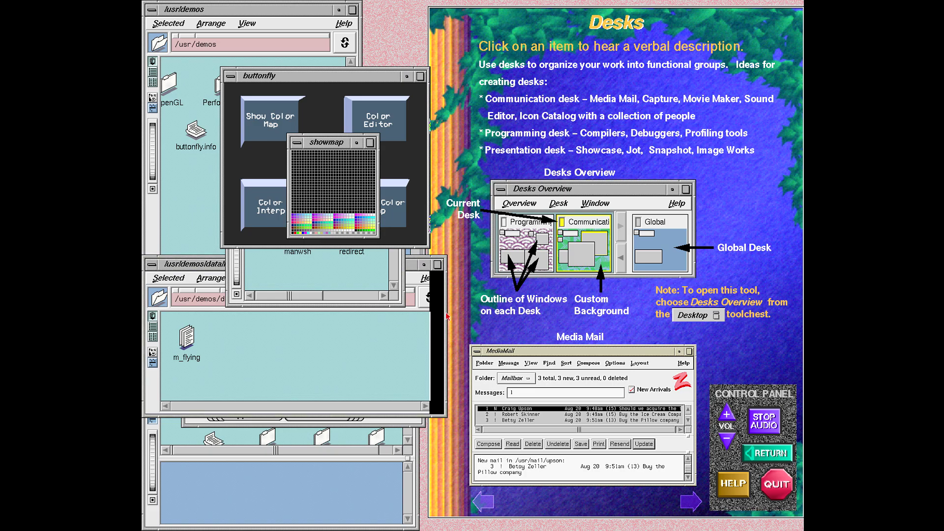
drag(446, 316, 403, 322)
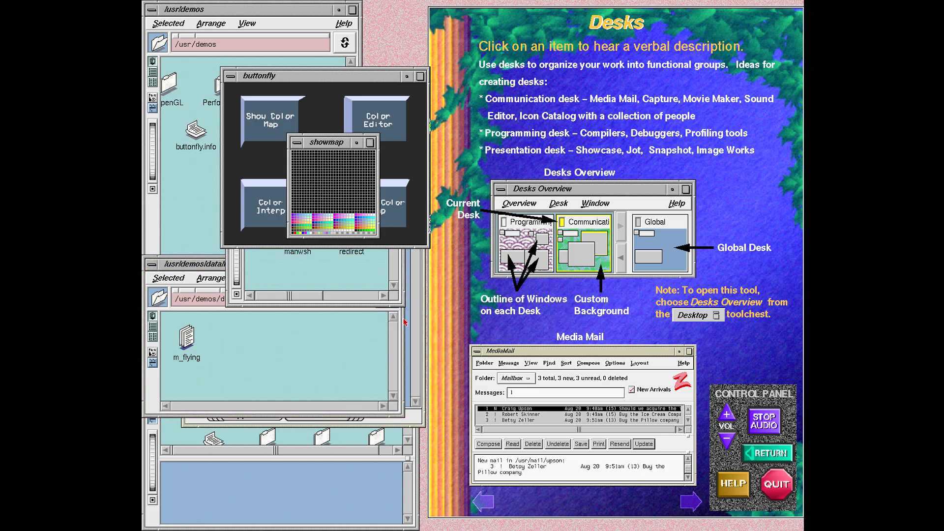
Step through the System Management page on privileged users to the System Manager Tool page.
click(688, 502)
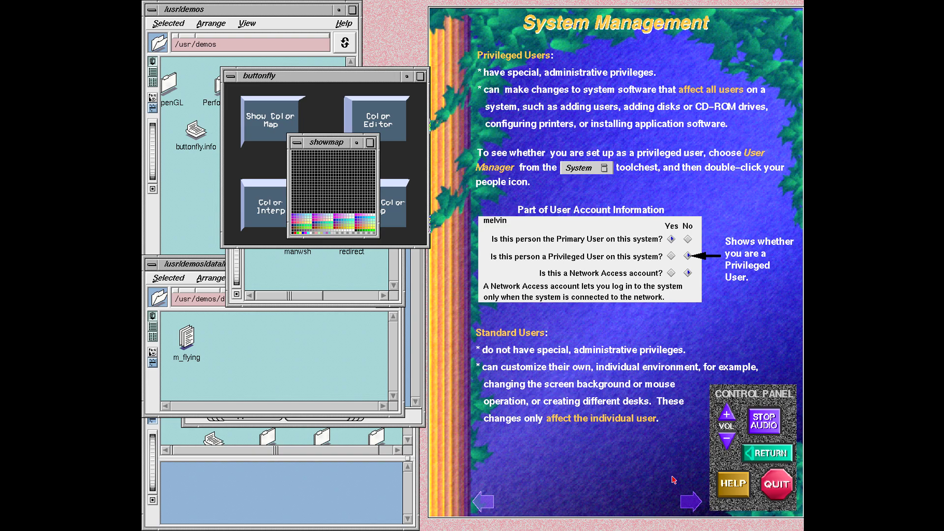
click(692, 502)
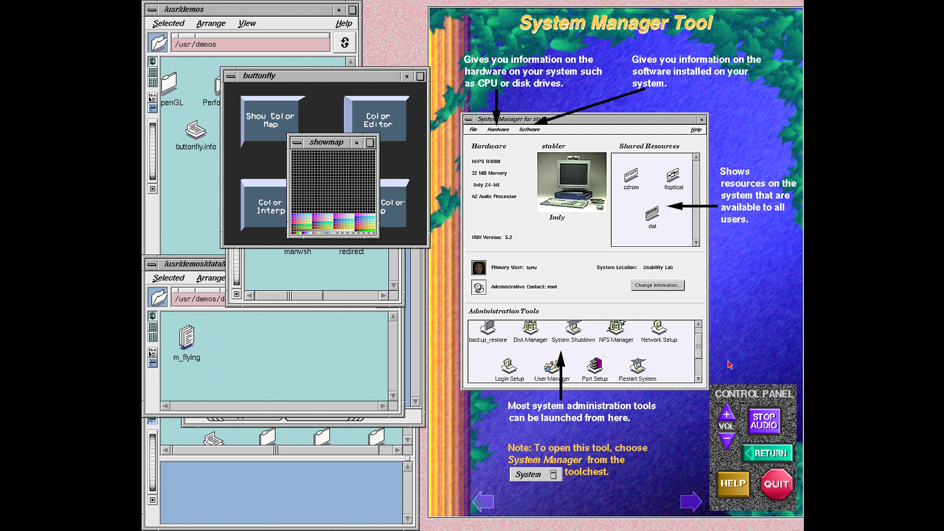
Advance to the Background Tool page and start closing the /usr/demos directory view.
click(691, 501)
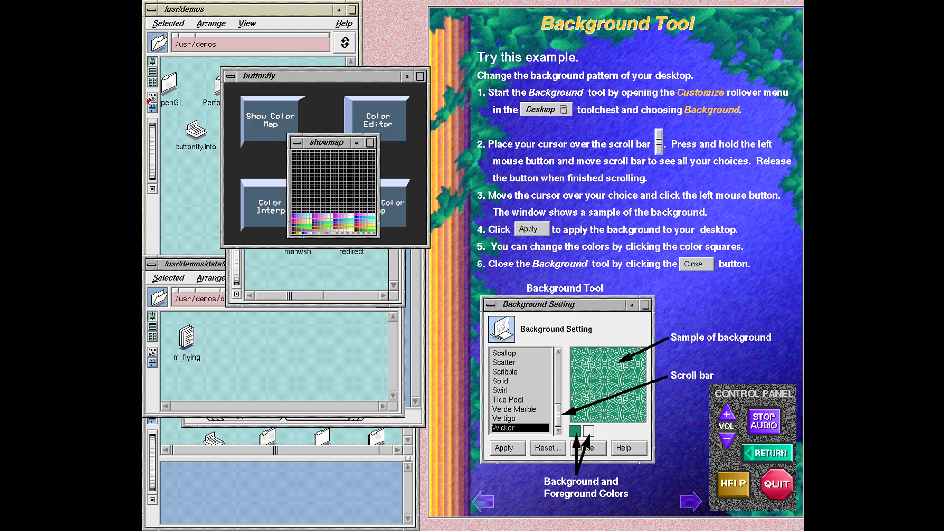
click(151, 9)
Close the /usr/demos view and show the Desktop toolchest's Customize submenu with Background.
click(181, 54)
click(170, 31)
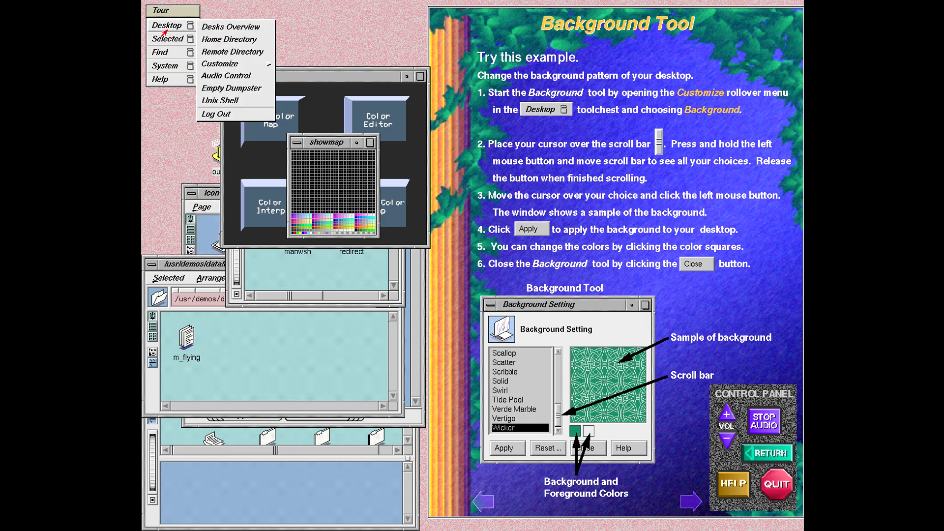
mouse_move(227, 67)
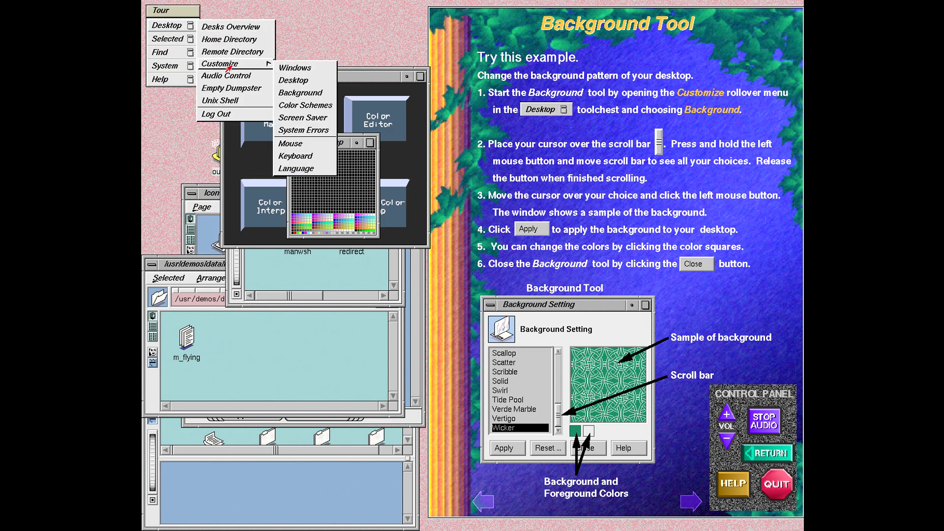